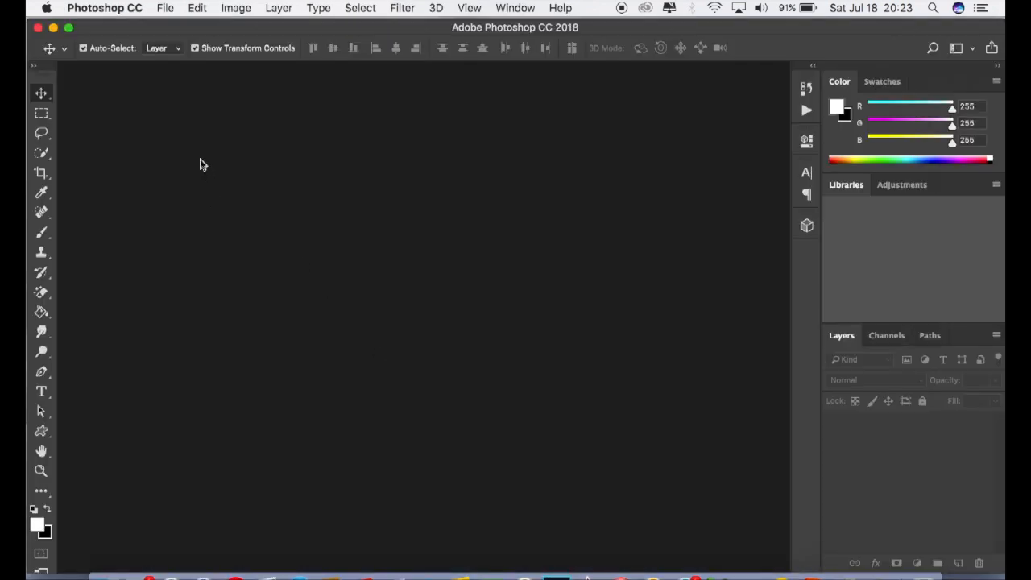
Step: Open the image IMG_0092.jpg from the Desktop
click(166, 10)
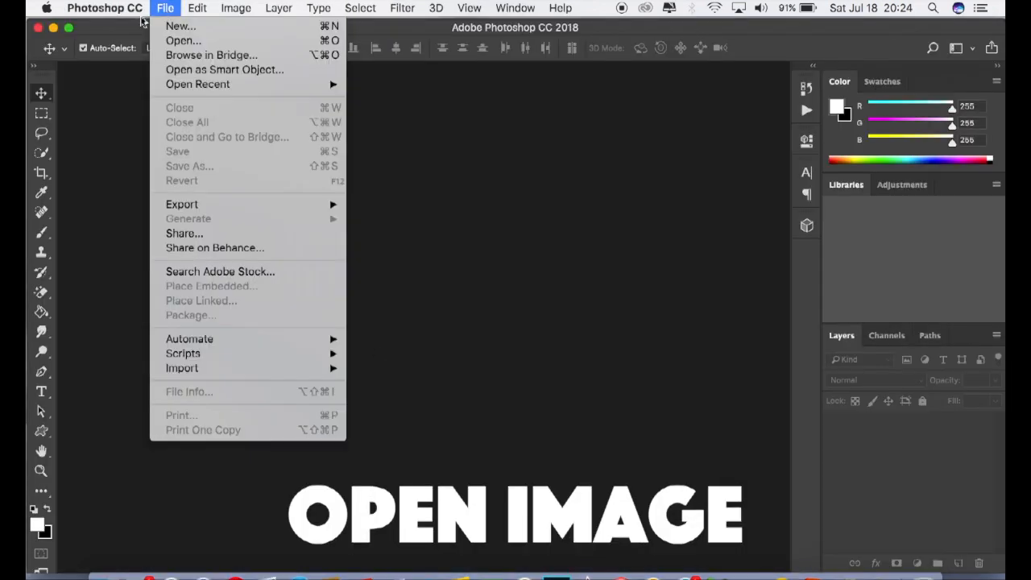
click(184, 40)
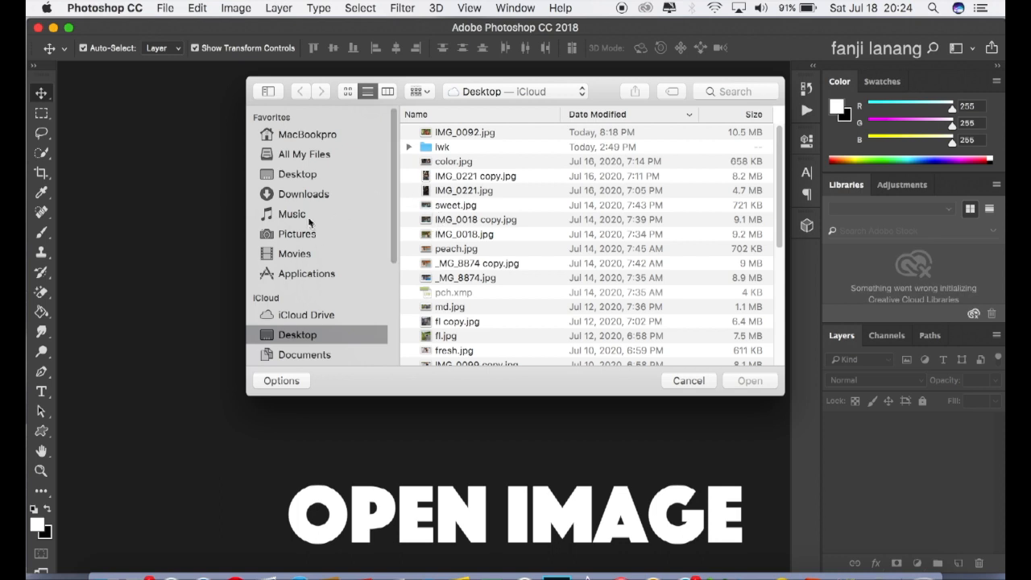
click(445, 133)
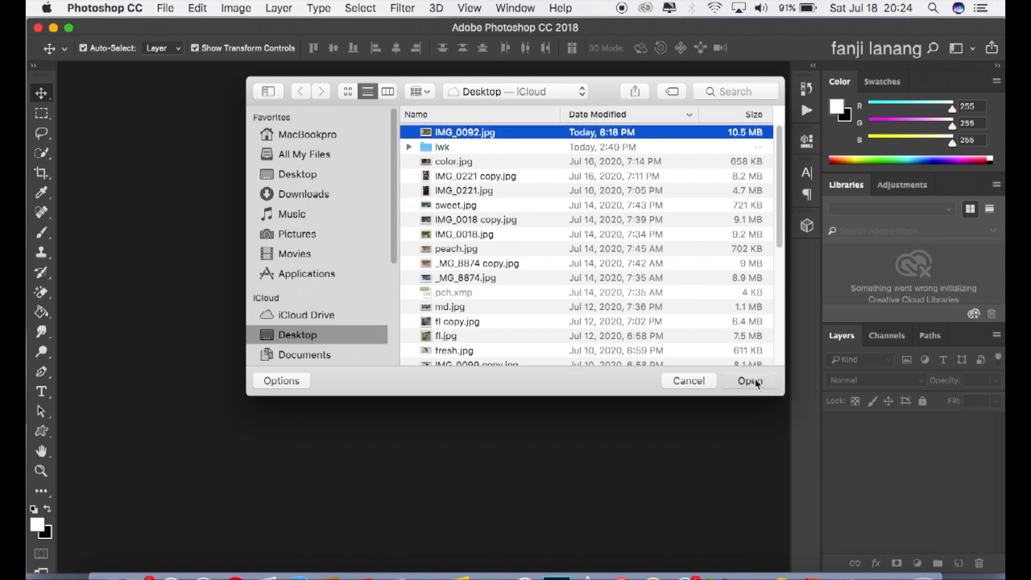
click(751, 382)
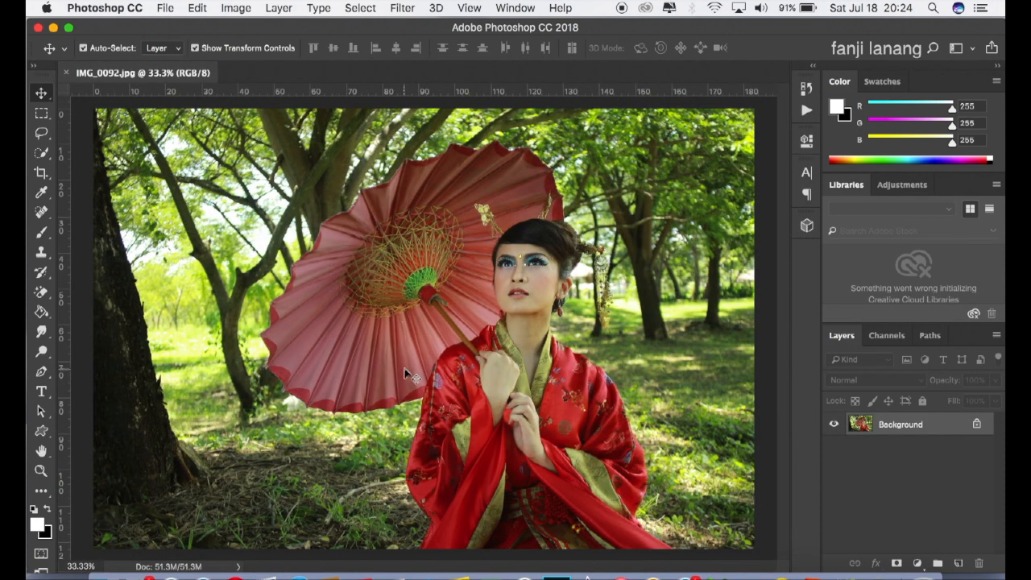
Step: Duplicate the Background layer and open the copy in the Camera Raw filter
drag(886, 435, 958, 564)
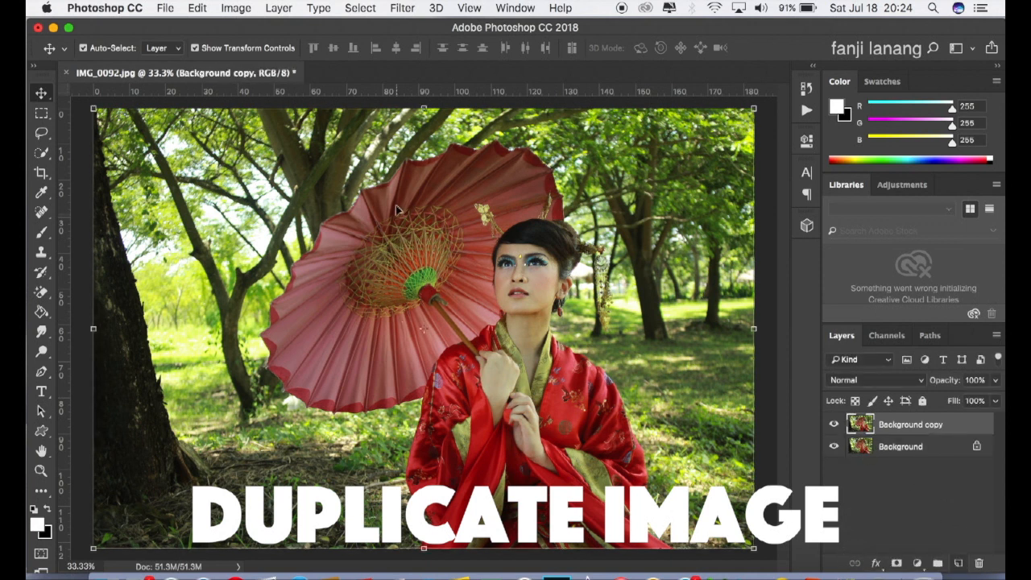
click(400, 9)
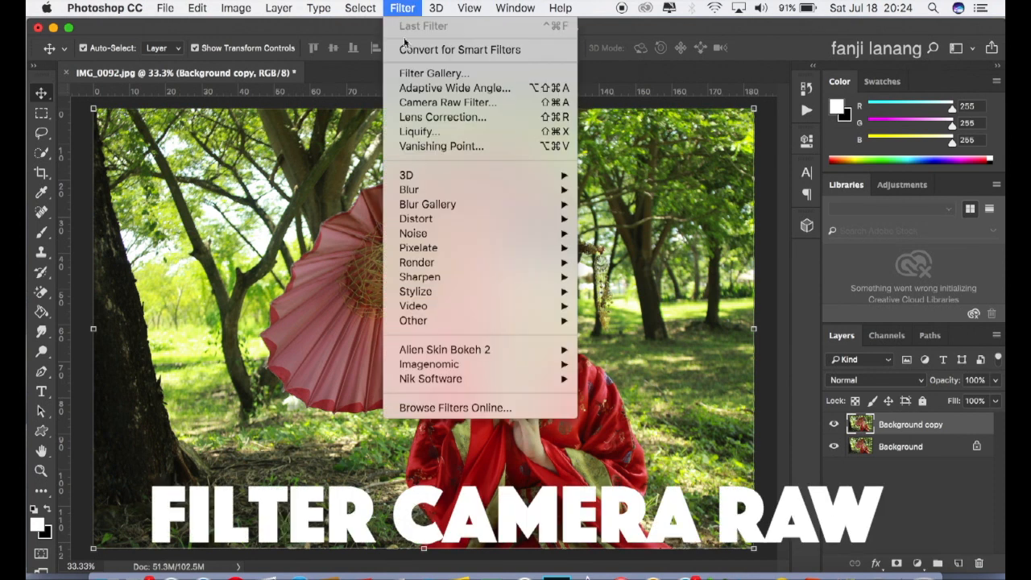
click(422, 102)
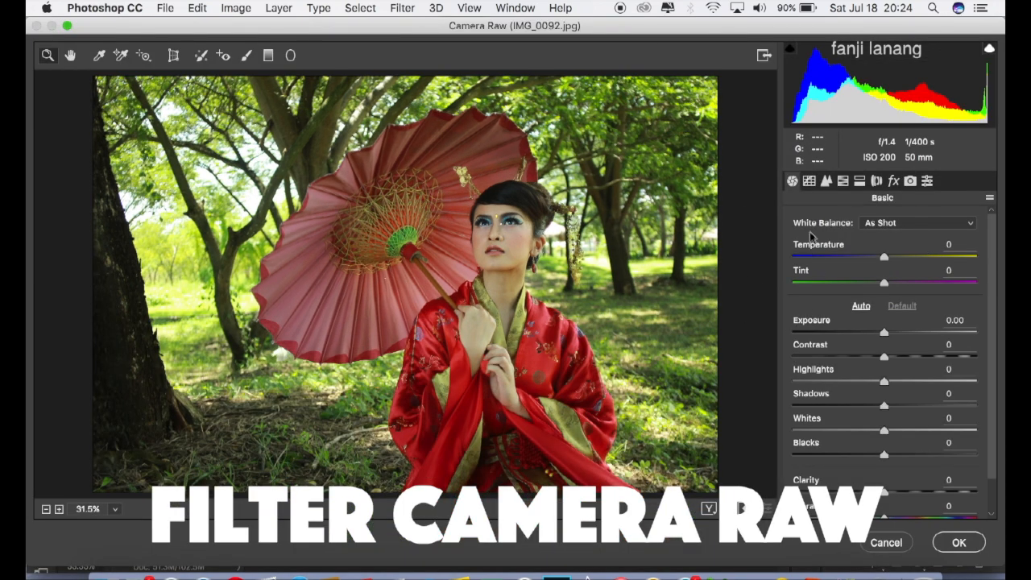
Step: In the Basic adjustments, set Temperature to +15, Highlights to -30, Shadows to +25 and Blacks to -10
drag(884, 256, 901, 256)
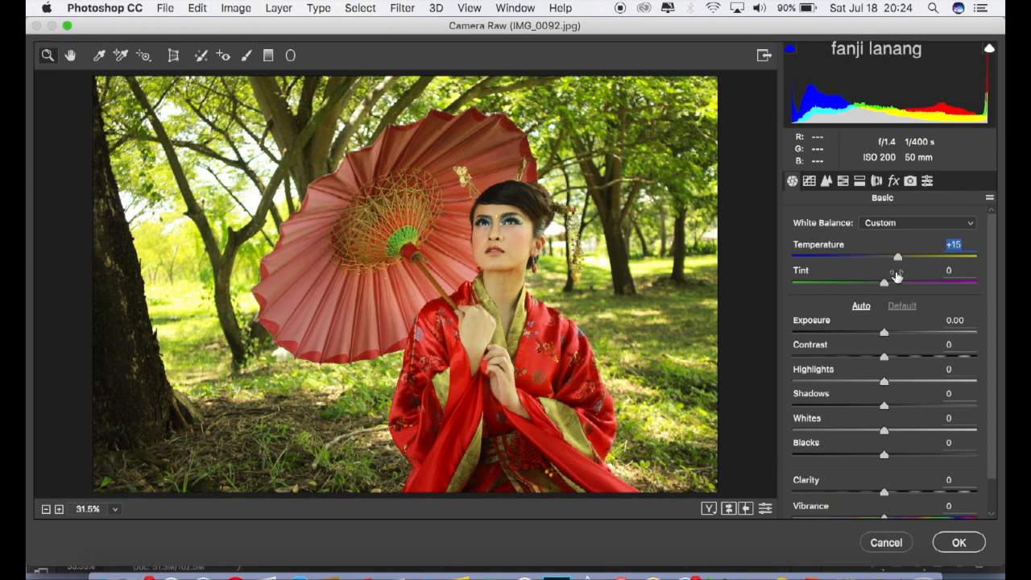
click(867, 384)
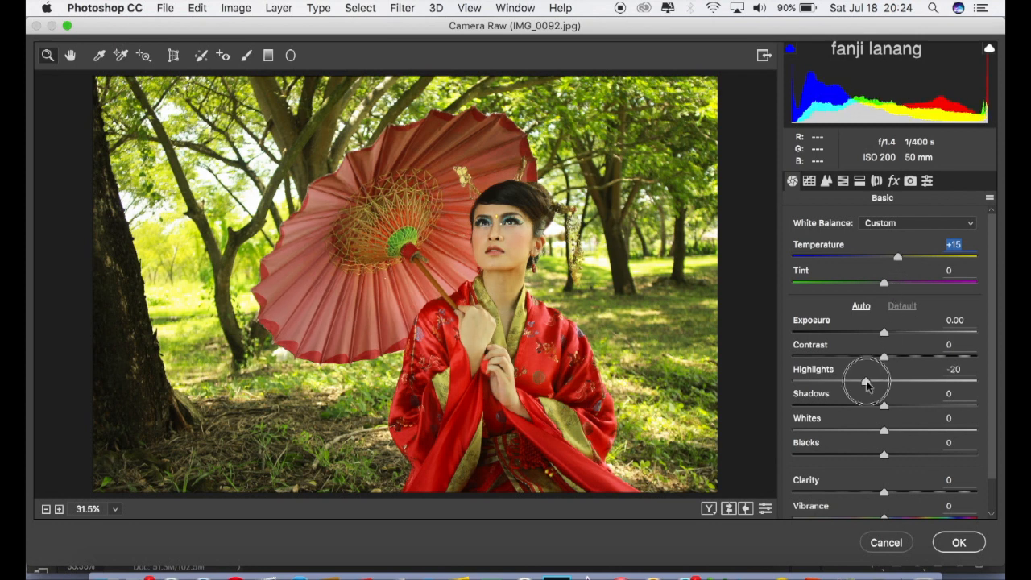
drag(867, 384, 856, 386)
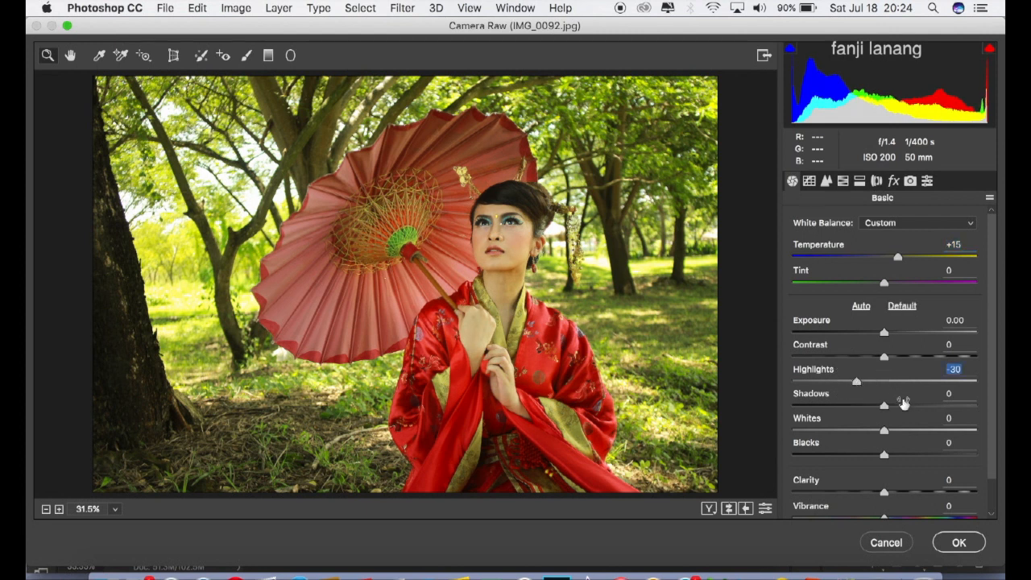
click(905, 407)
drag(904, 408, 908, 413)
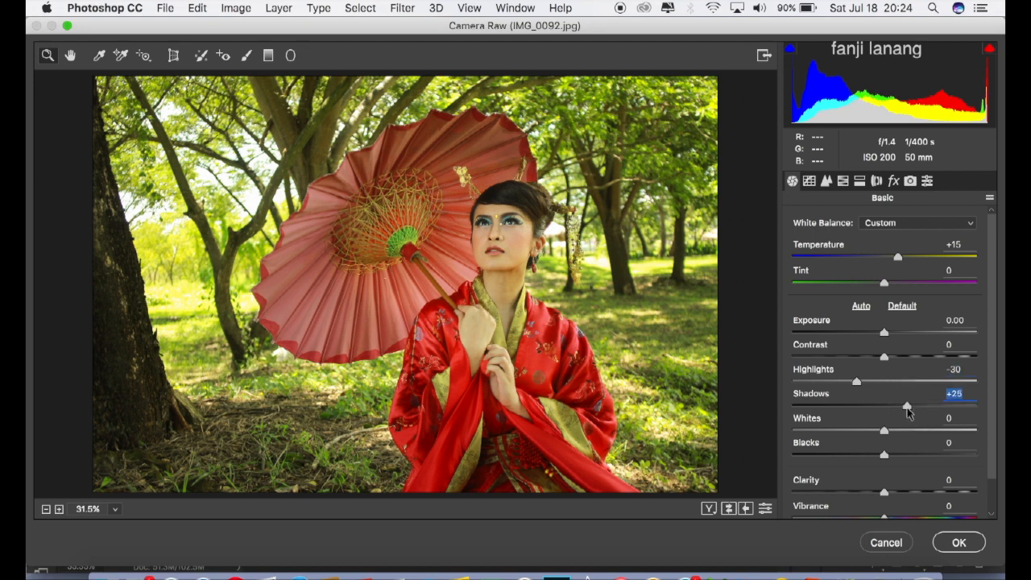
click(874, 456)
drag(874, 456, 876, 458)
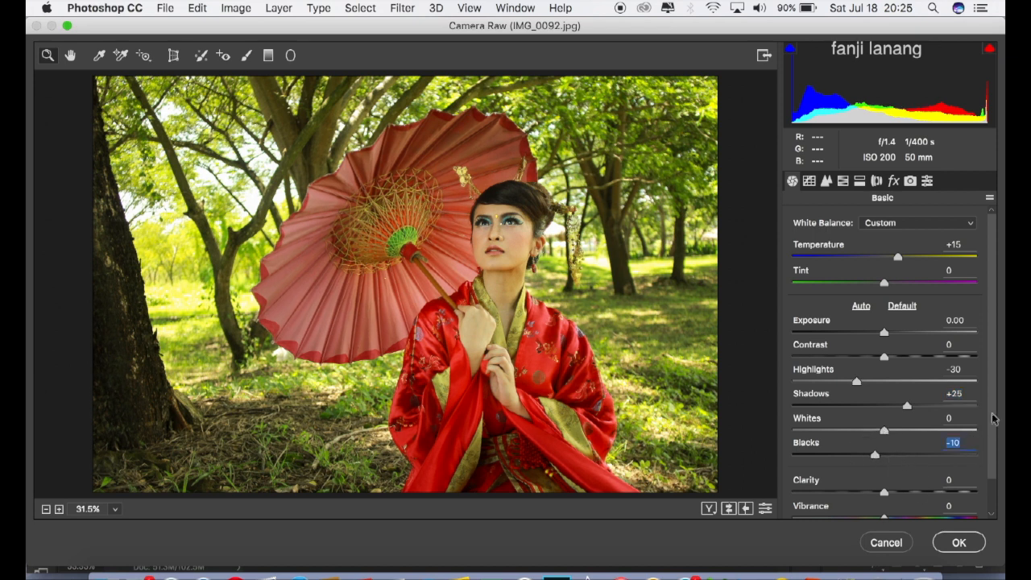
Step: Set Vibrance to +10 and Saturation to +5 in the Basic adjustments
scroll(993, 417, down, 2)
drag(895, 482, 891, 506)
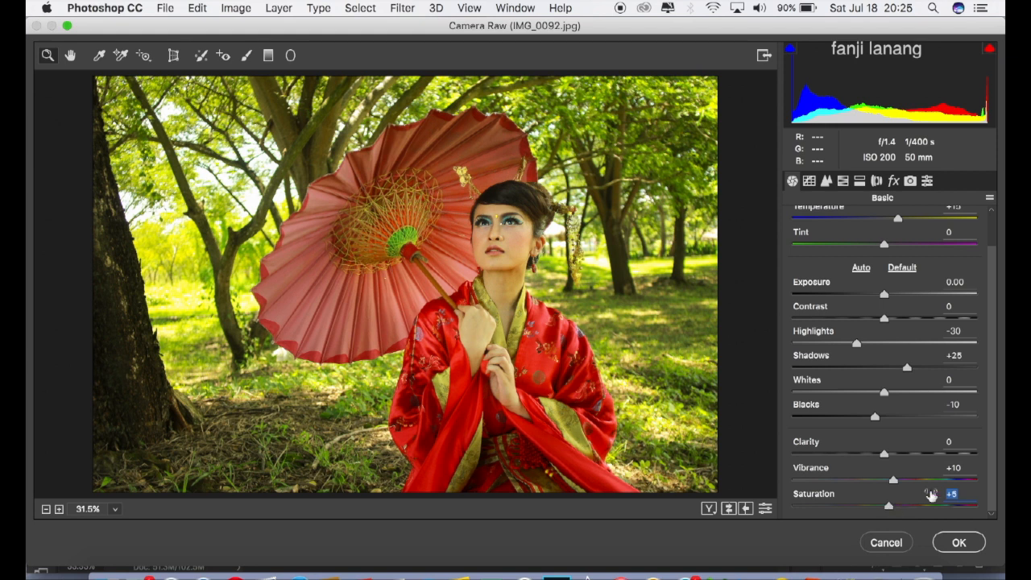
drag(990, 442, 1001, 366)
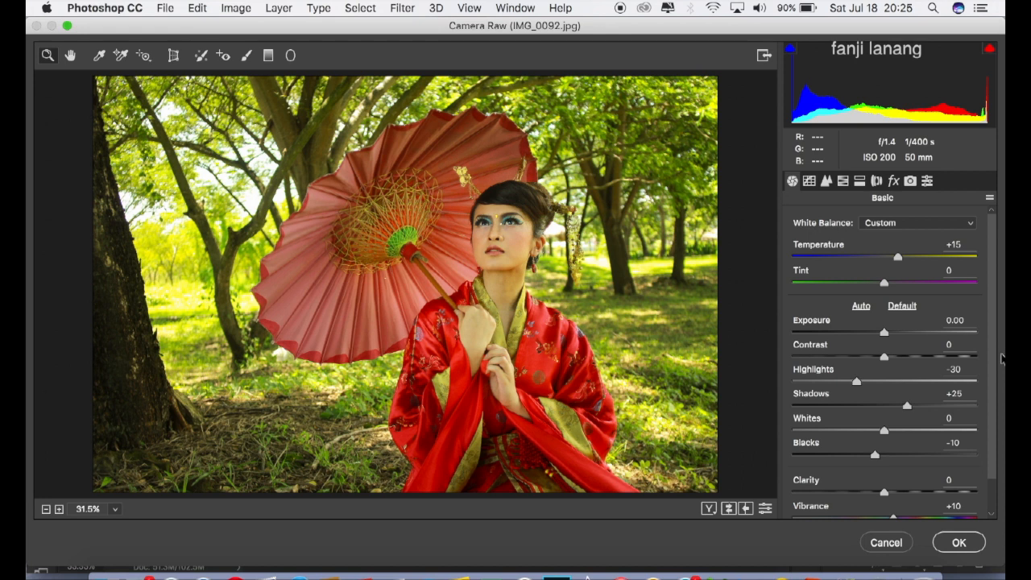
Step: Shape the RGB point tone curve with a raised black point and points at input 64, output 52 and input 128, output 127
click(812, 181)
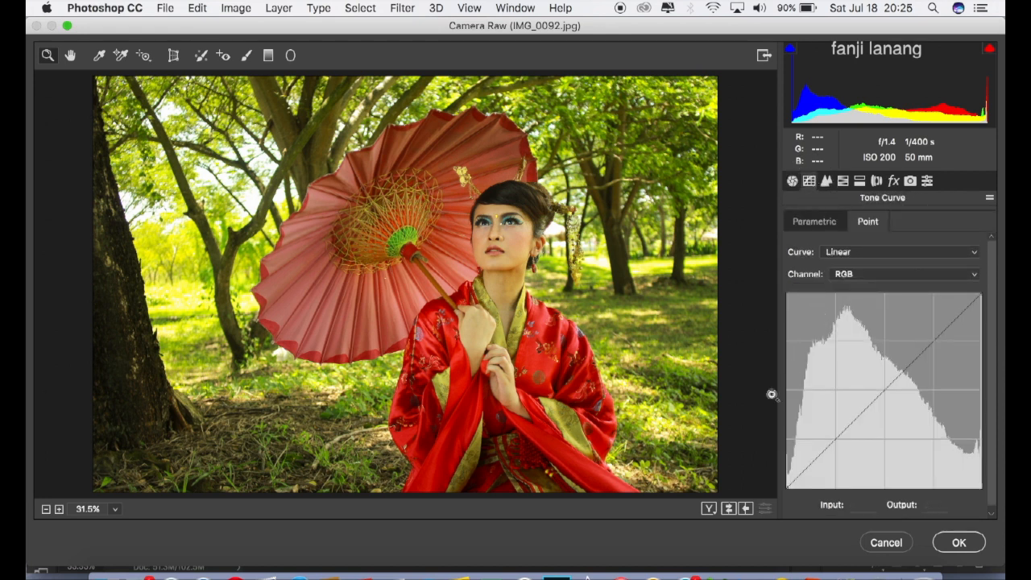
drag(788, 487, 836, 450)
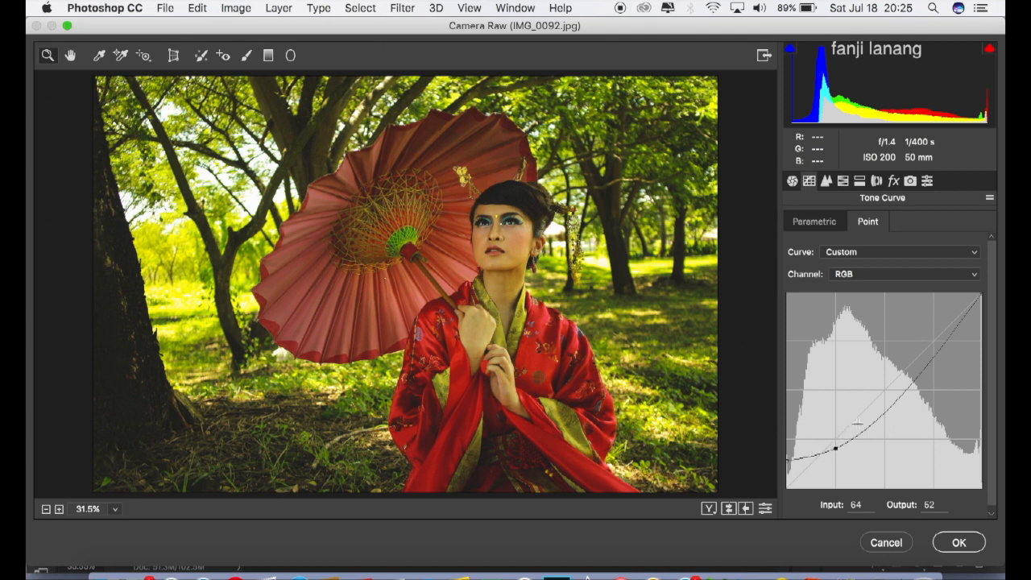
drag(884, 405, 883, 390)
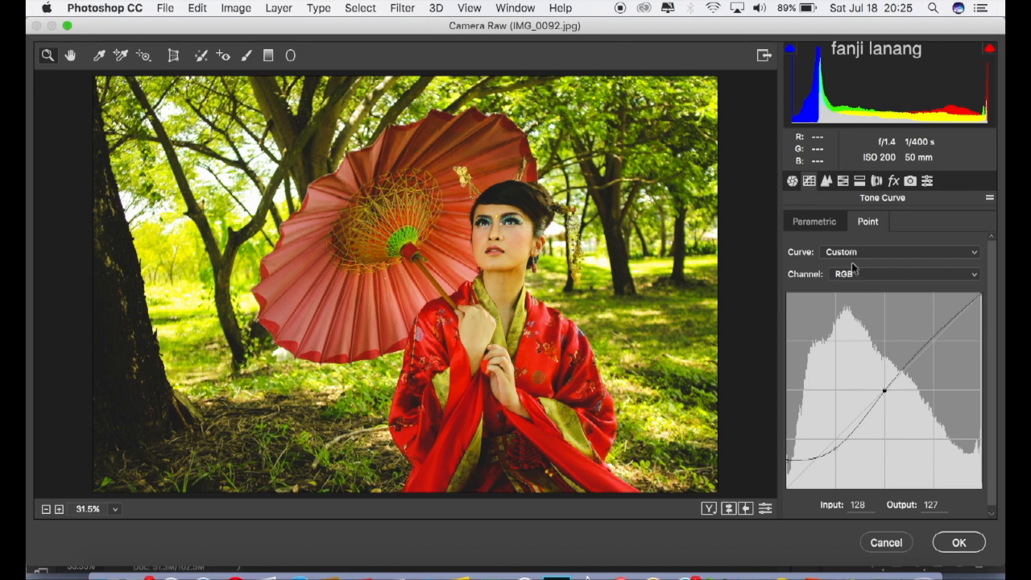
Step: In the HSL adjustments, set the Yellows hue to -28 and the Greens hue to -25
click(827, 182)
click(843, 182)
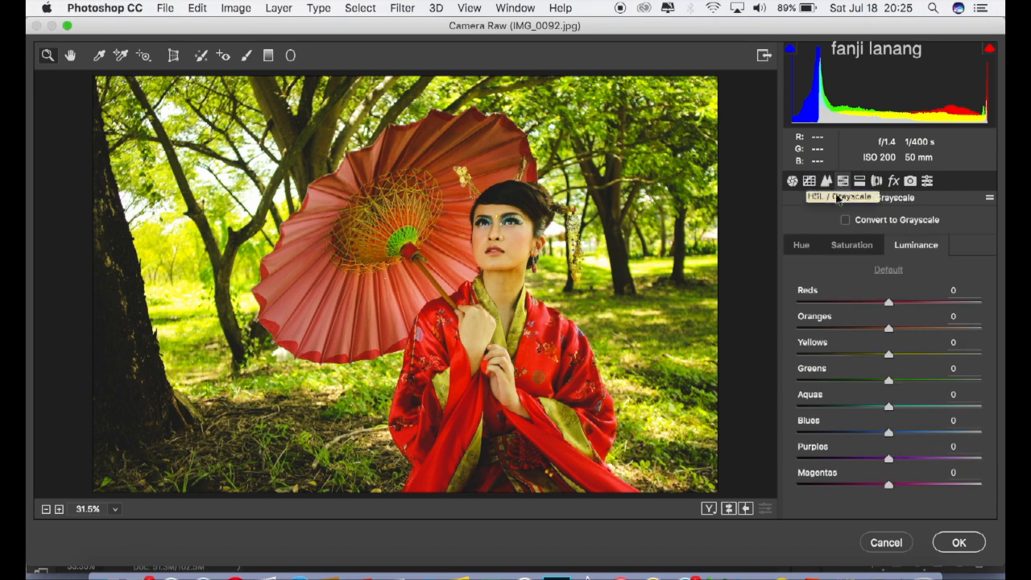
click(811, 247)
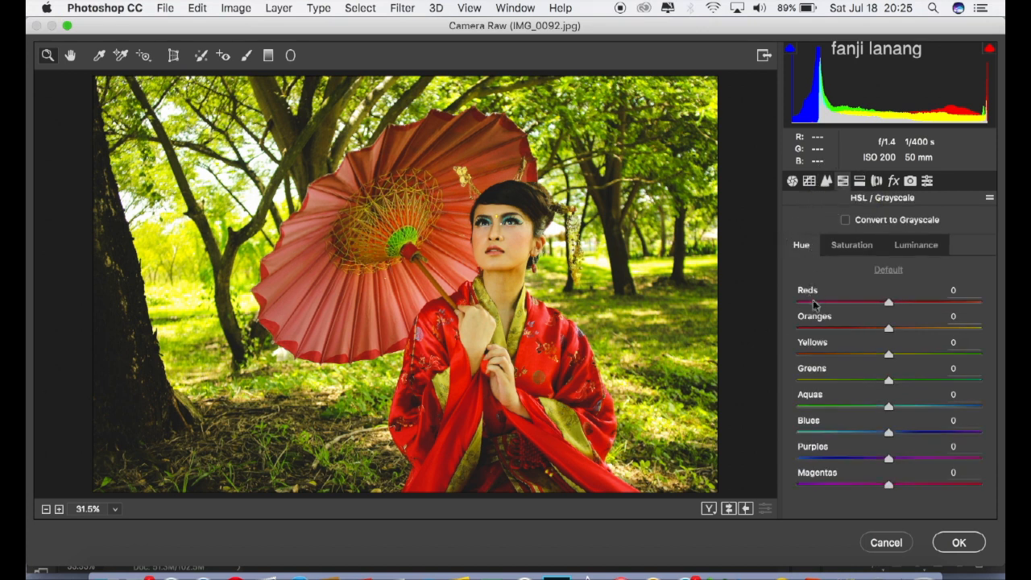
click(866, 356)
drag(866, 355, 867, 386)
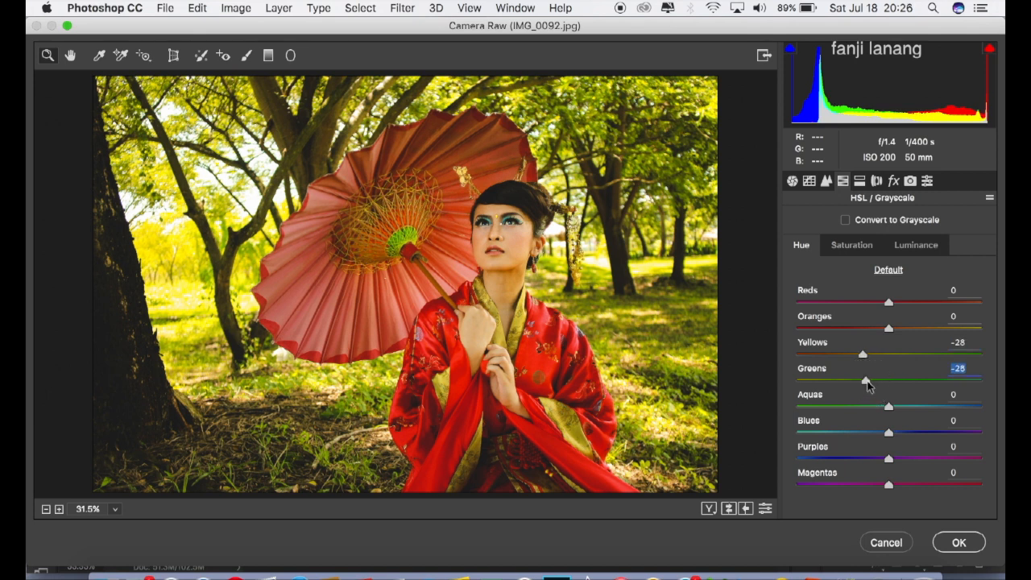
Step: Set the saturation of Yellows and Greens to -100 and lower the luminance of both colors
click(848, 248)
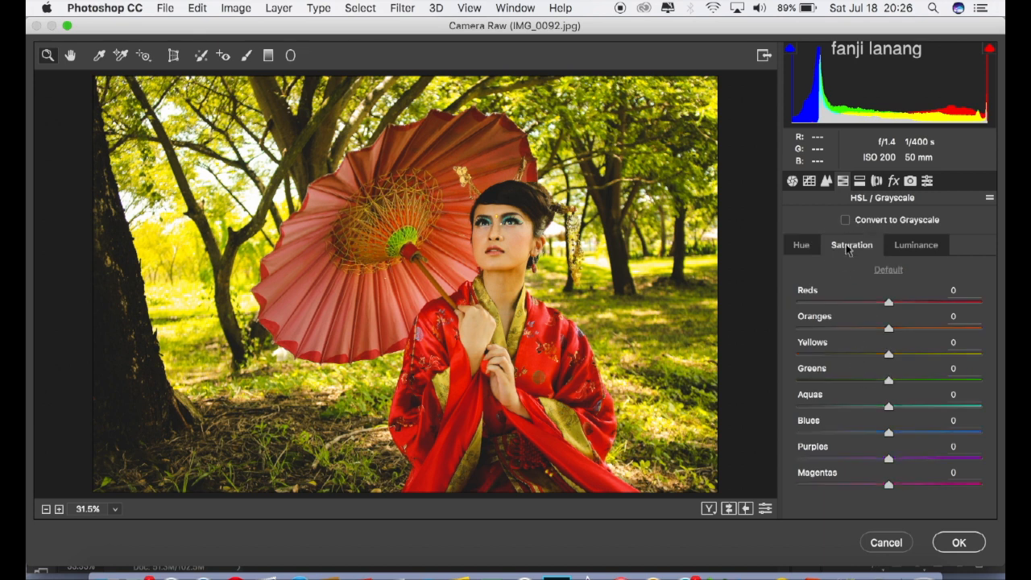
drag(887, 353, 779, 392)
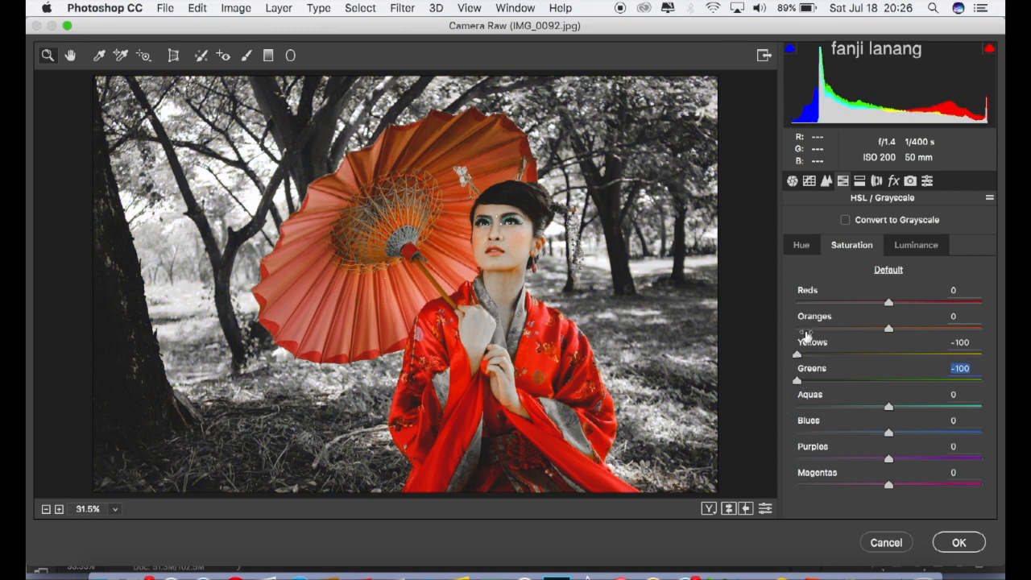
click(911, 246)
drag(890, 351, 844, 386)
Step: Set the Lens Corrections vignetting amount to -100
click(860, 183)
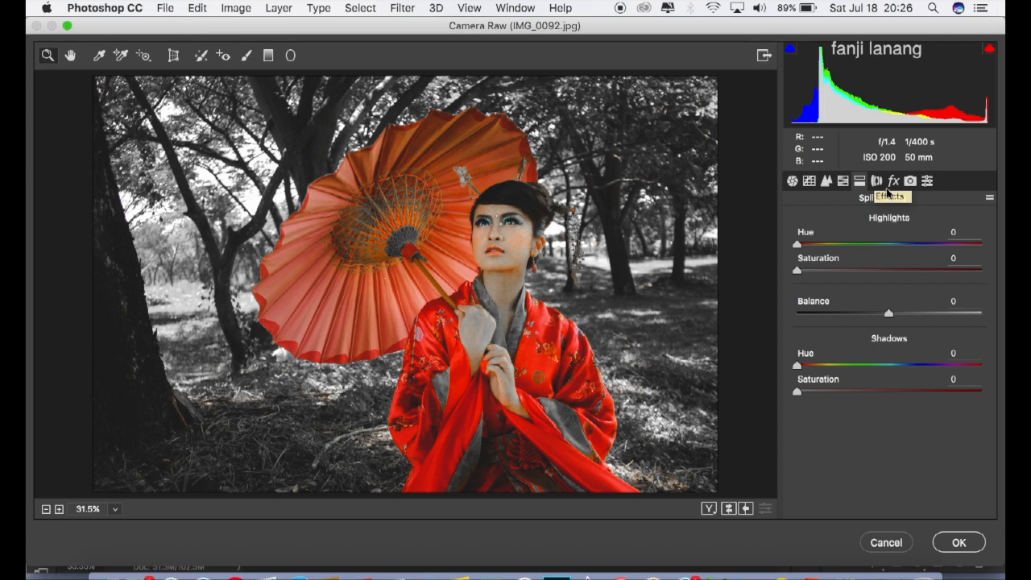
click(877, 182)
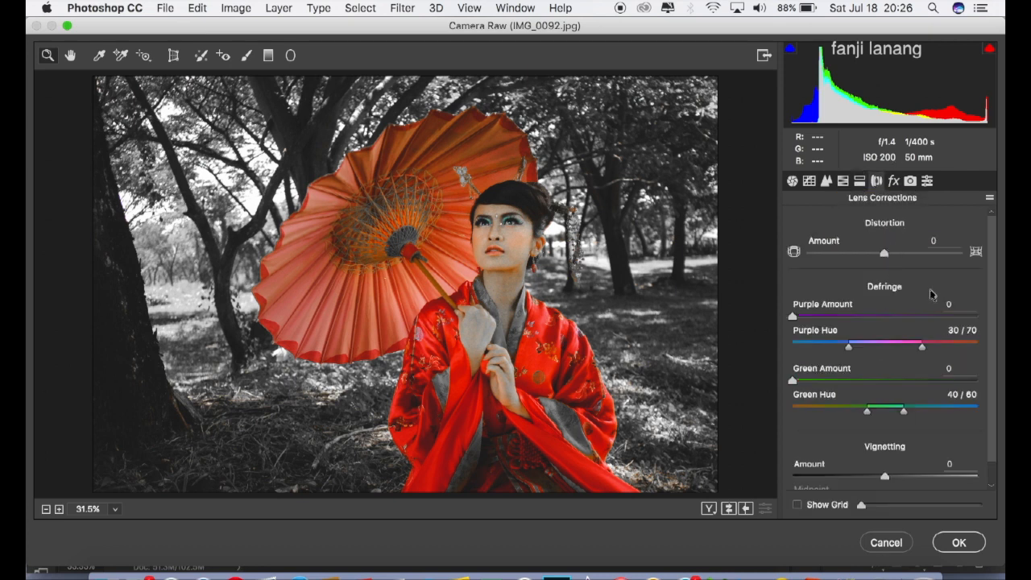
drag(885, 476, 785, 478)
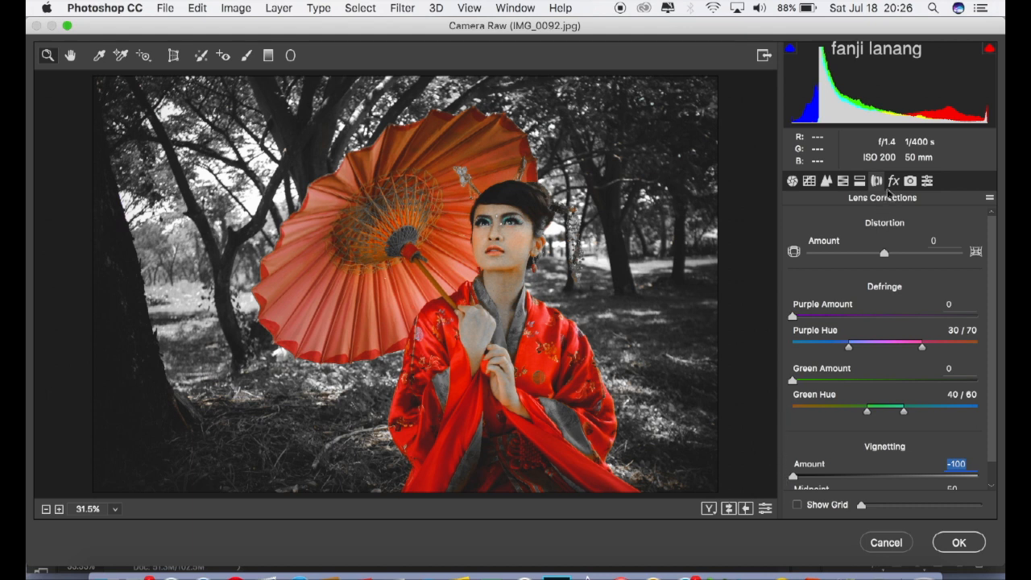
Step: In Camera Calibration, set the Red Primary hue to -20, Green Primary hue to +50 and Blue Primary hue to -20
click(893, 182)
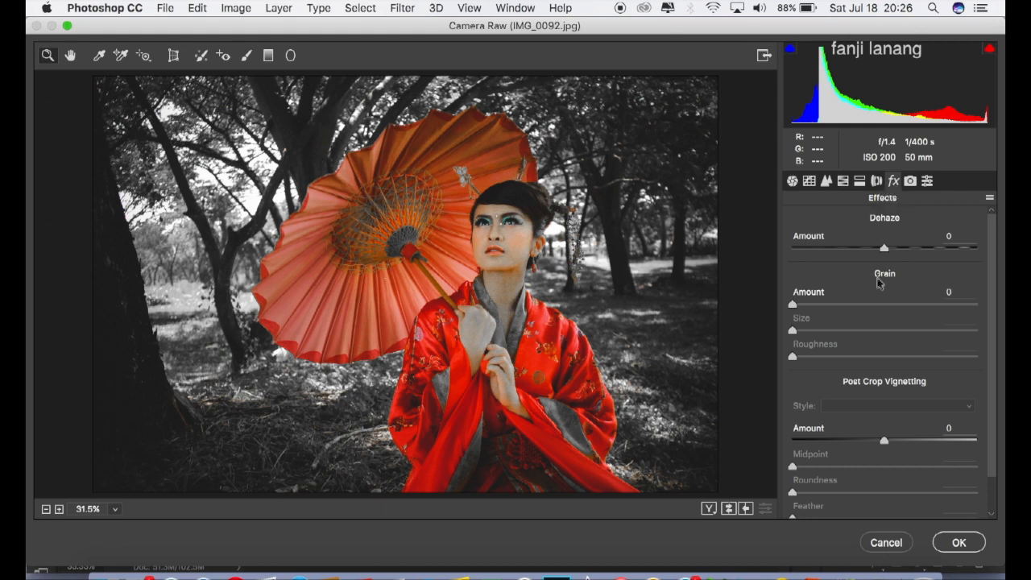
click(910, 182)
drag(888, 330, 872, 343)
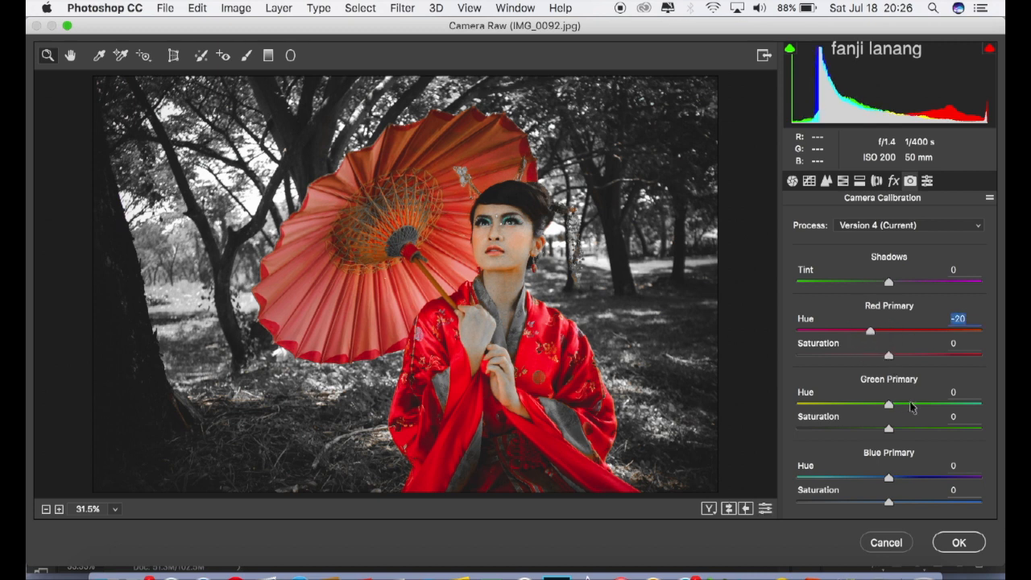
drag(915, 409, 936, 410)
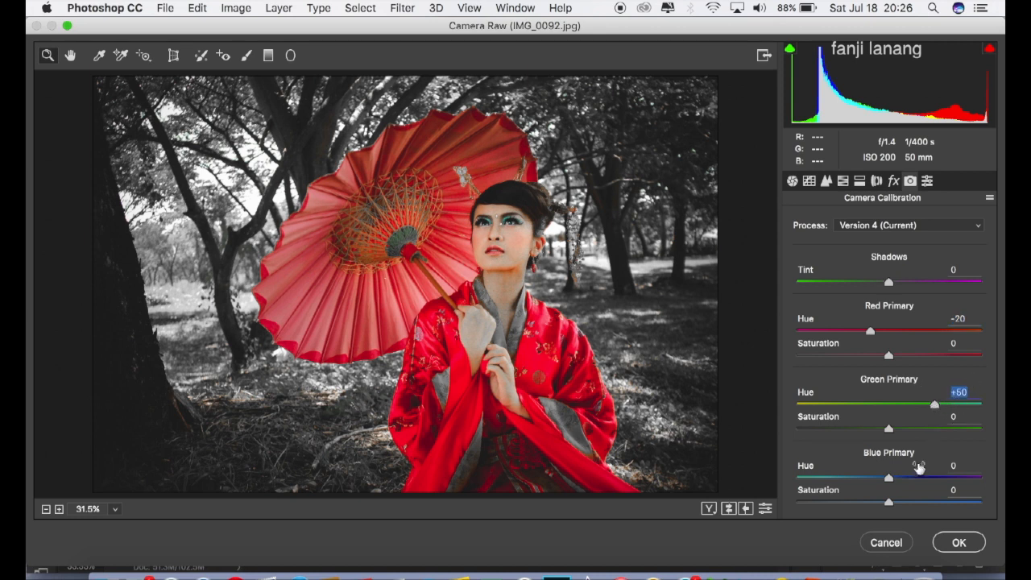
drag(889, 482, 872, 483)
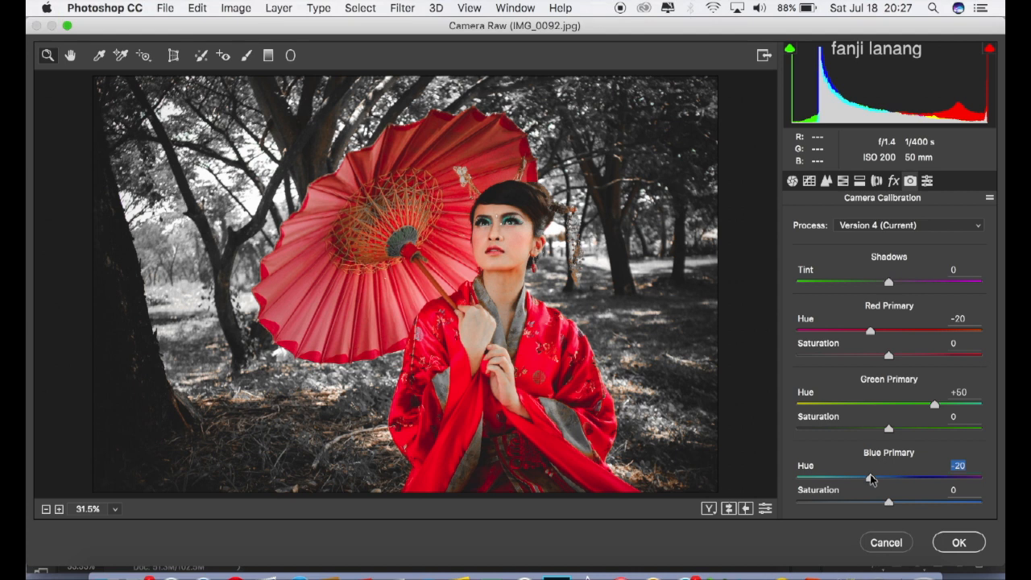
Step: Compare the before and after views side by side, and apply the Camera Raw adjustments to the layer
click(709, 509)
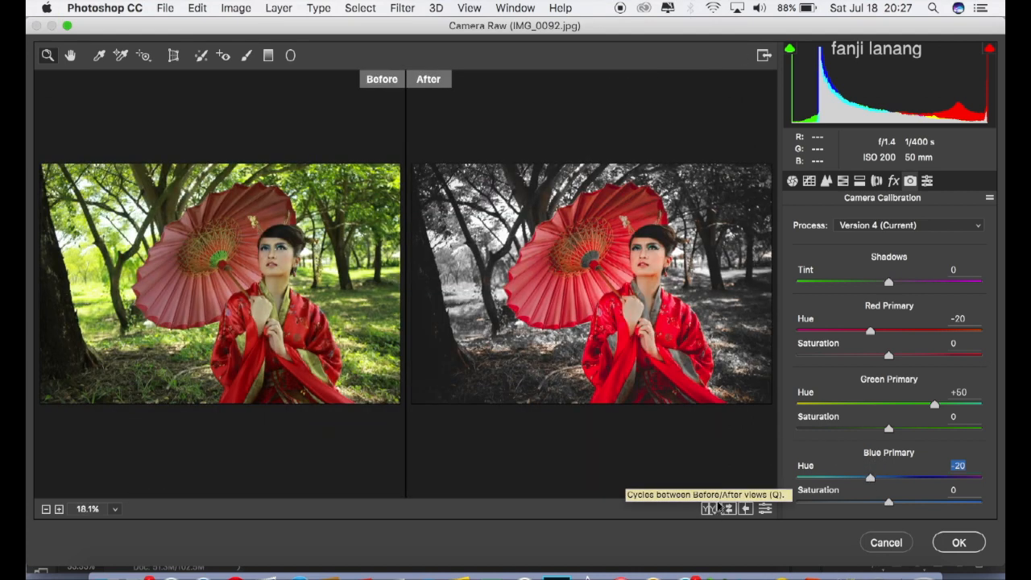
click(960, 547)
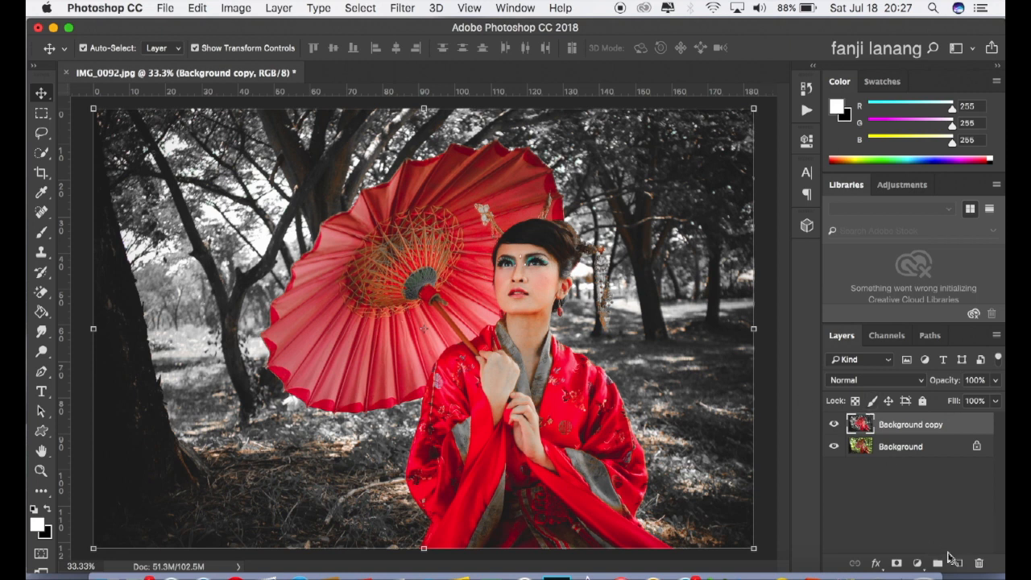
Step: Add a blank layer above the Background copy and choose a soft round 900 px Brush with 0% hardness
click(959, 563)
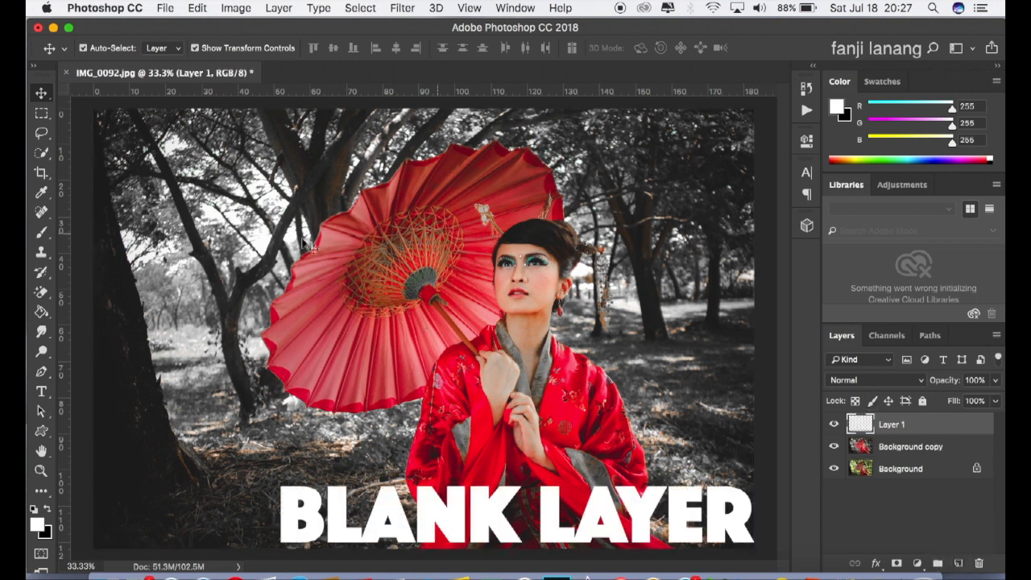
click(40, 233)
click(77, 233)
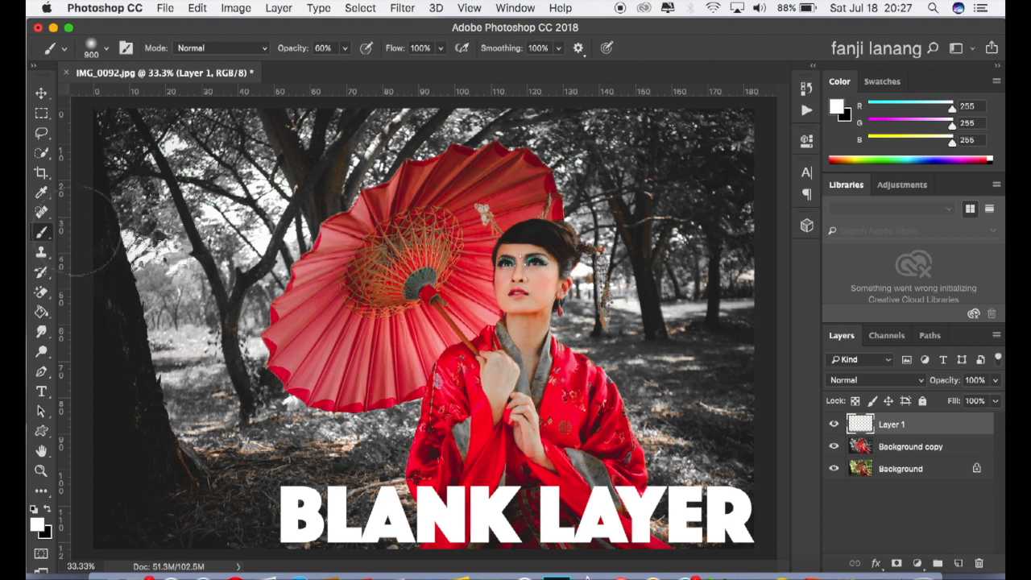
click(105, 51)
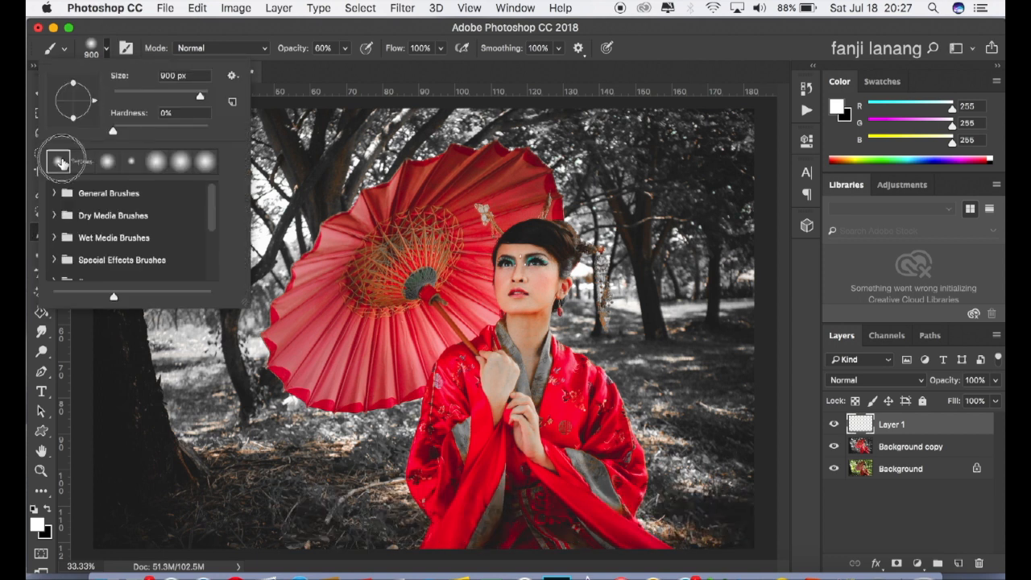
click(737, 46)
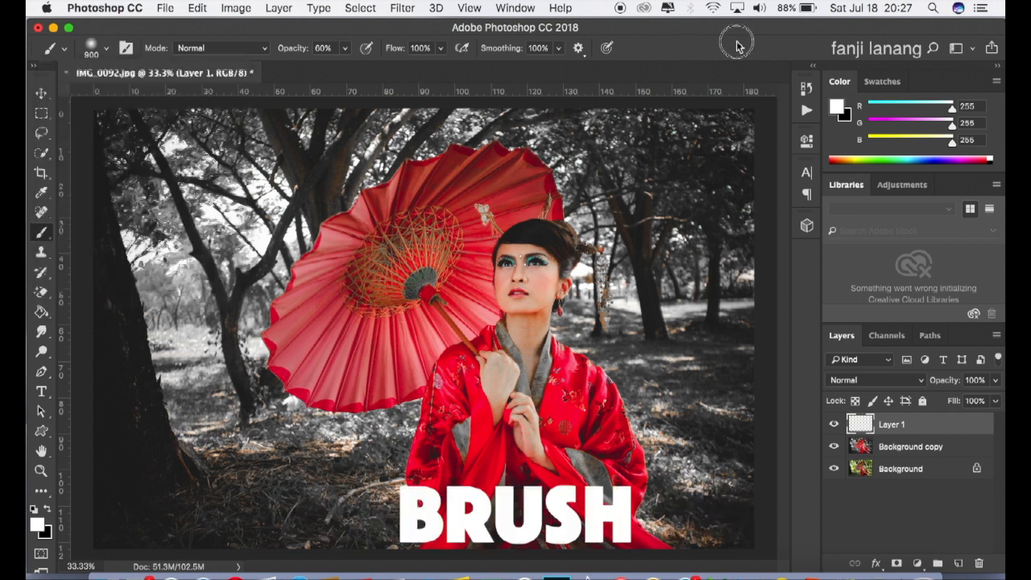
Step: Paint soft white glow spots with the brush at 60% opacity in the background trees on both sides of the woman
click(348, 50)
mouse_move(349, 79)
mouse_down()
mouse_move(371, 63)
mouse_move(346, 77)
mouse_up()
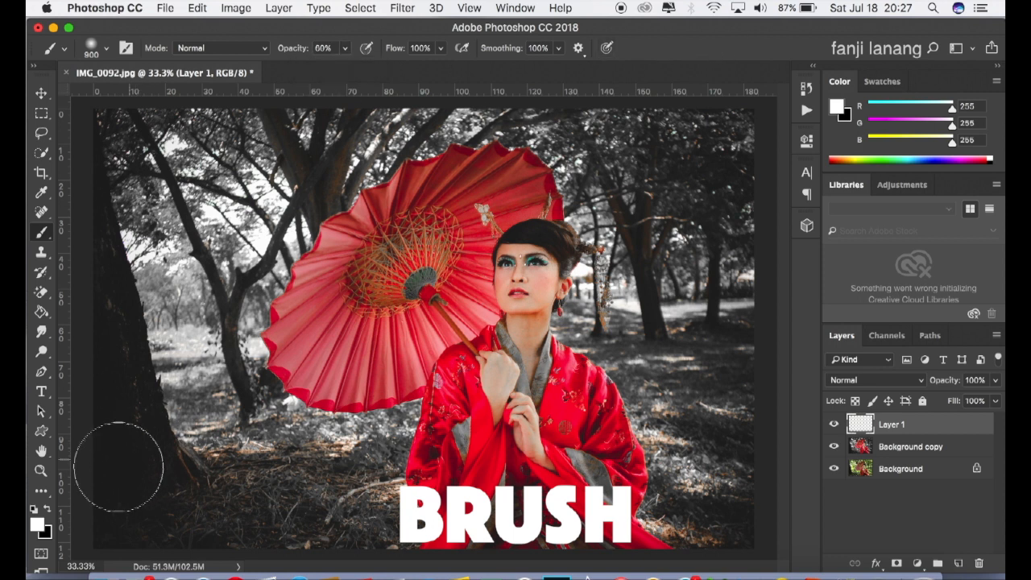
click(48, 511)
click(47, 511)
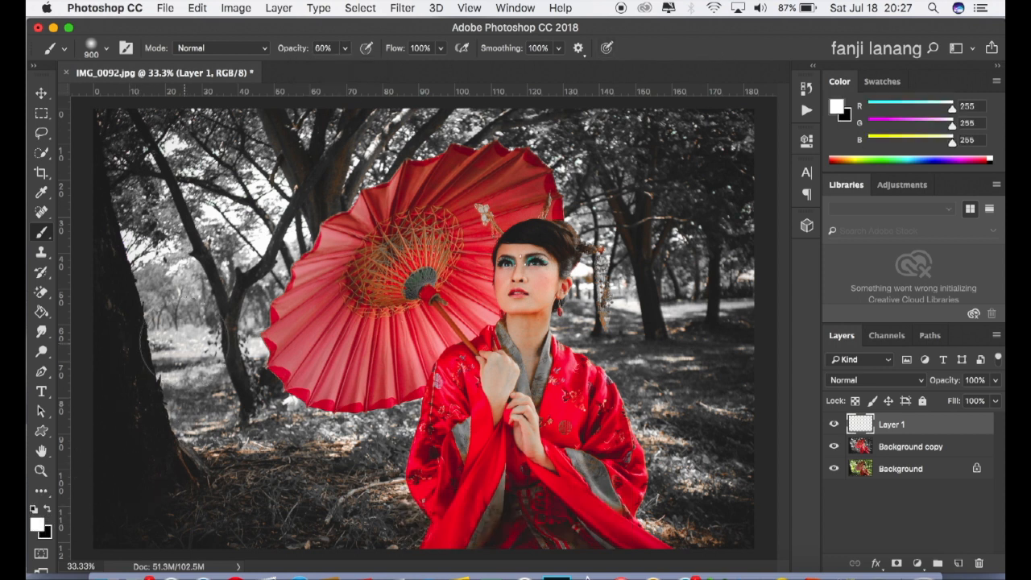
click(178, 329)
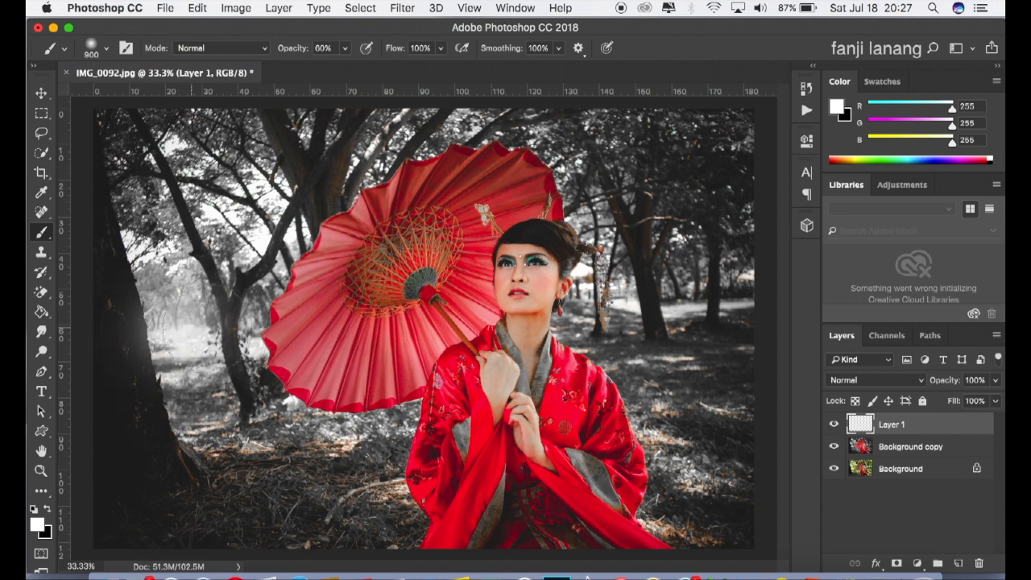
click(235, 329)
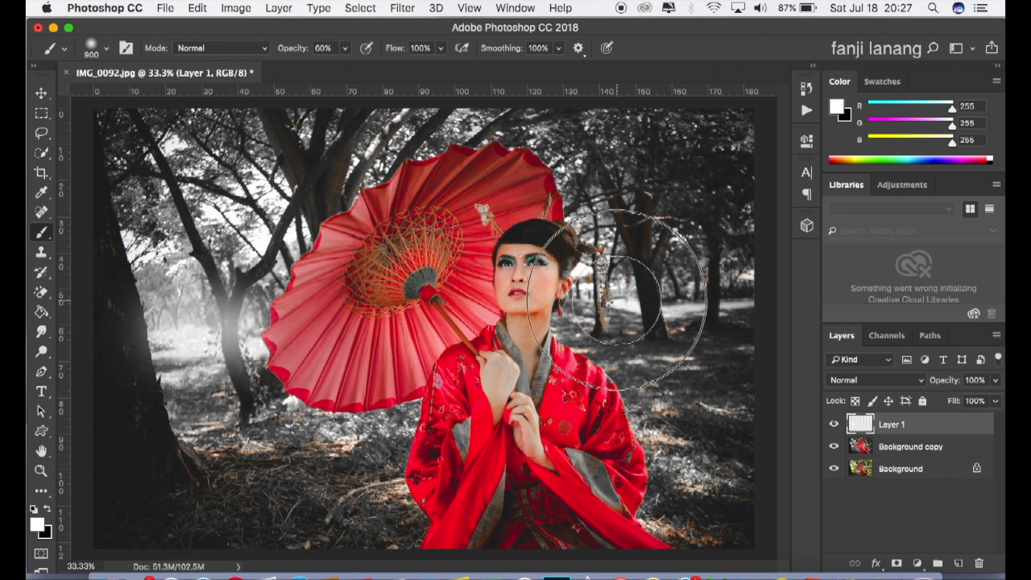
click(617, 300)
click(697, 300)
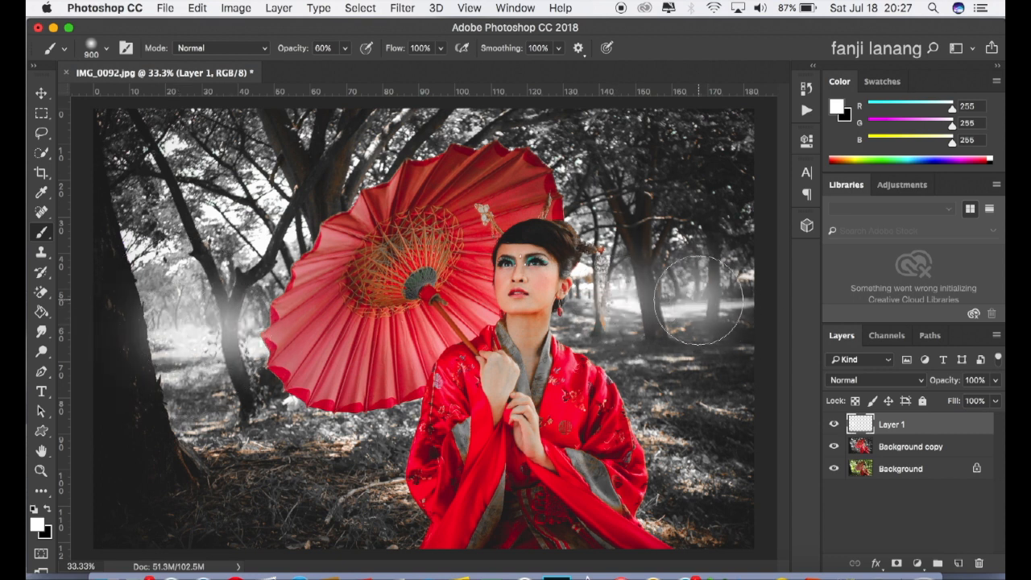
click(743, 296)
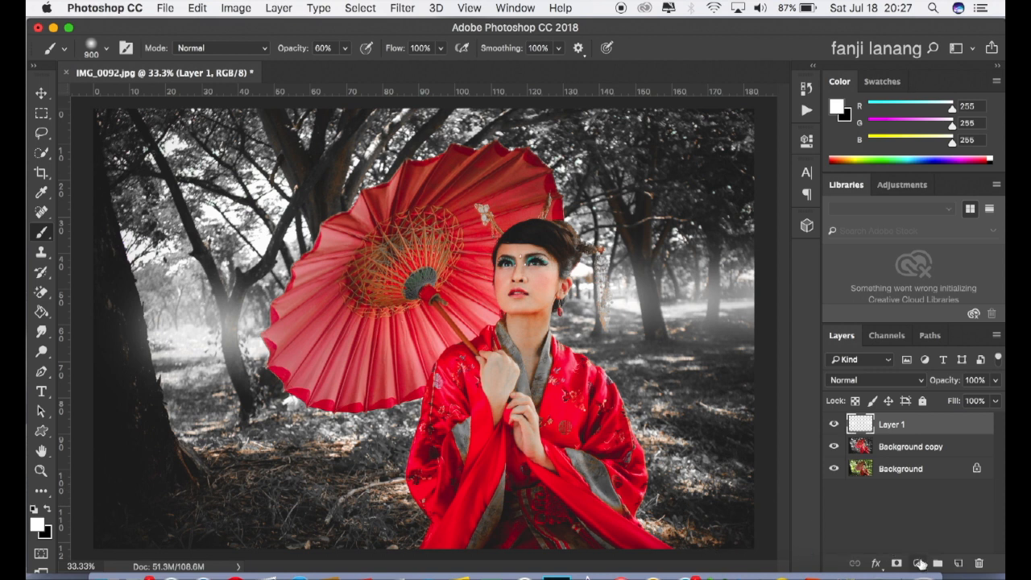
Step: Add a Black & White adjustment layer with the Default preset above the painted glow layer
click(919, 564)
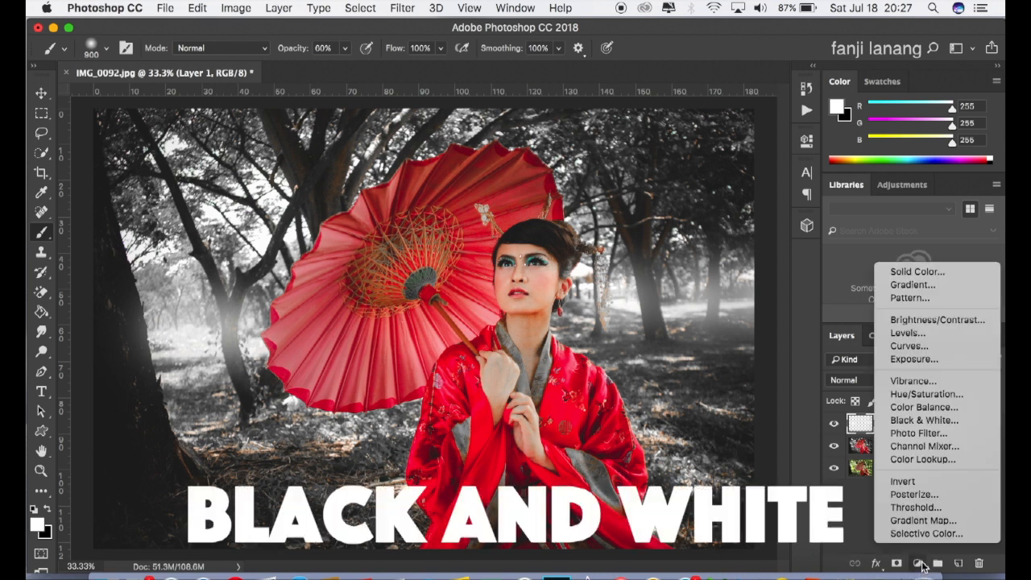
click(944, 425)
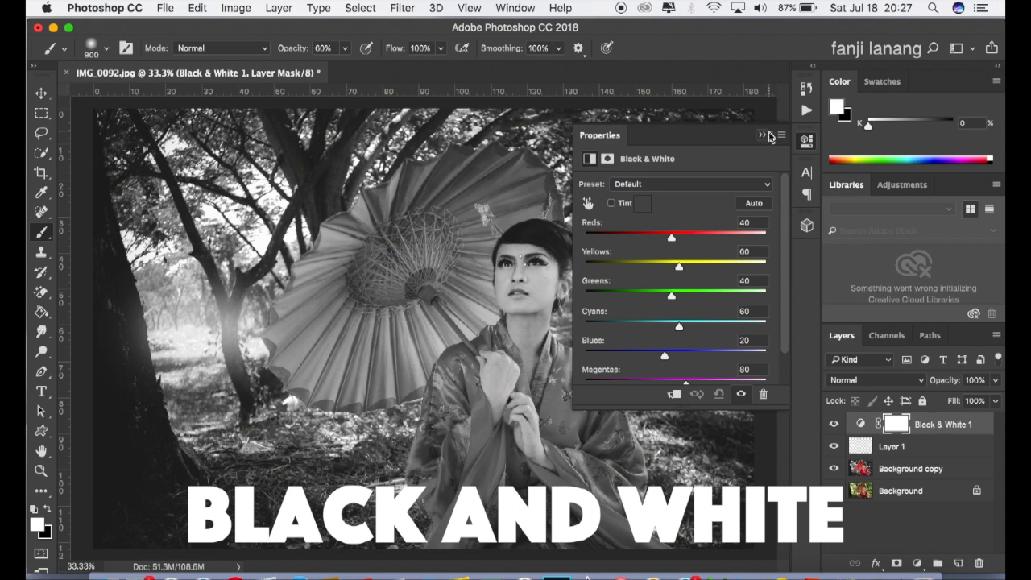
click(763, 136)
Step: Set the Black & White layer to Soft Light at 50% opacity and toggle its visibility to compare the effect
click(886, 379)
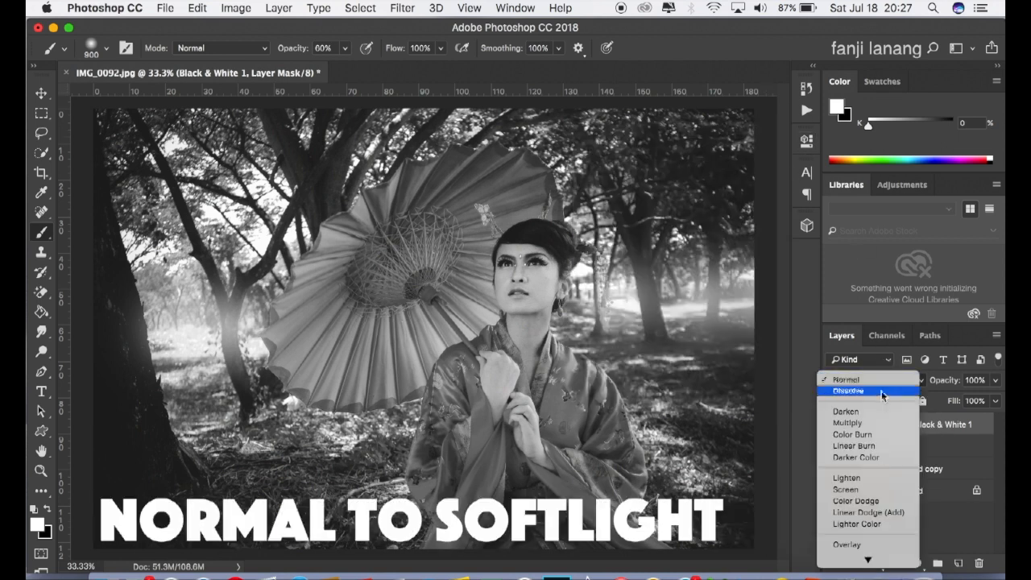
scroll(857, 479, down, 5)
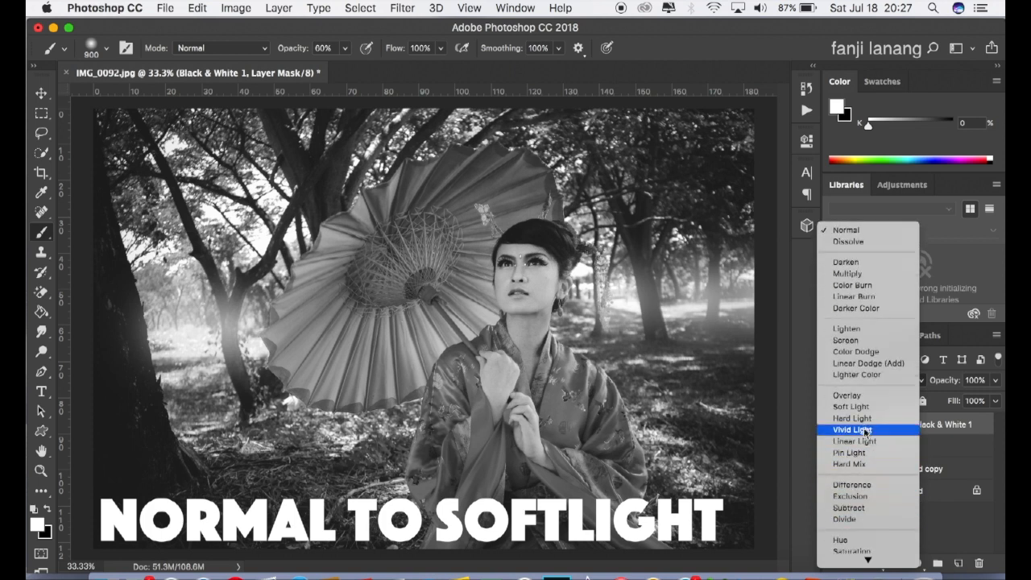
click(852, 406)
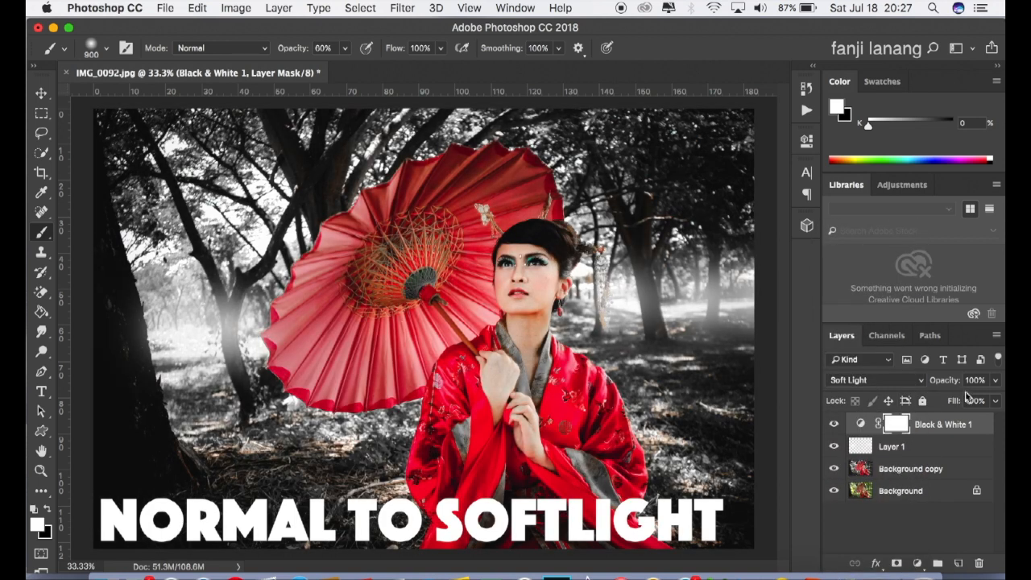
click(996, 379)
click(959, 401)
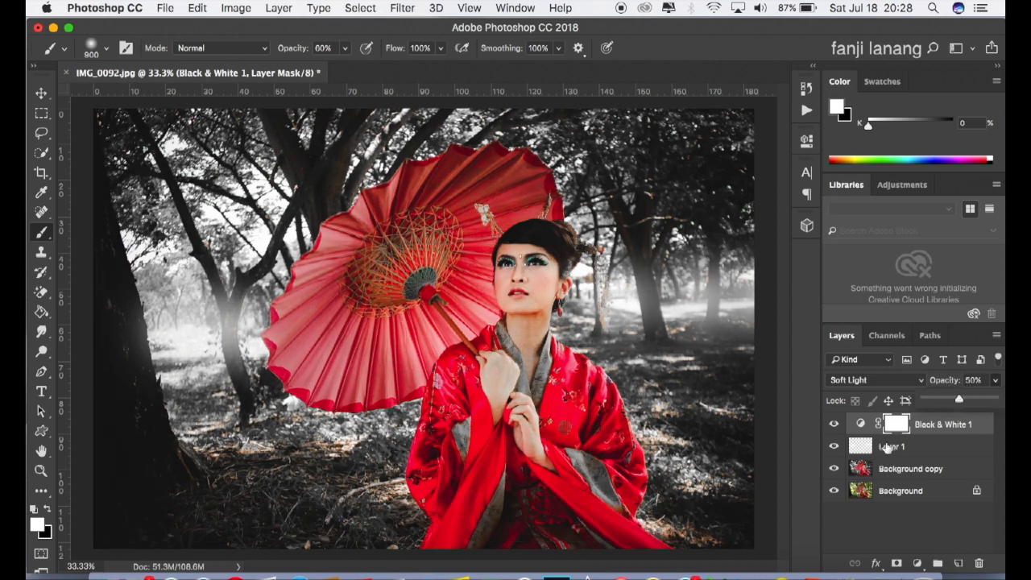
click(833, 425)
click(834, 427)
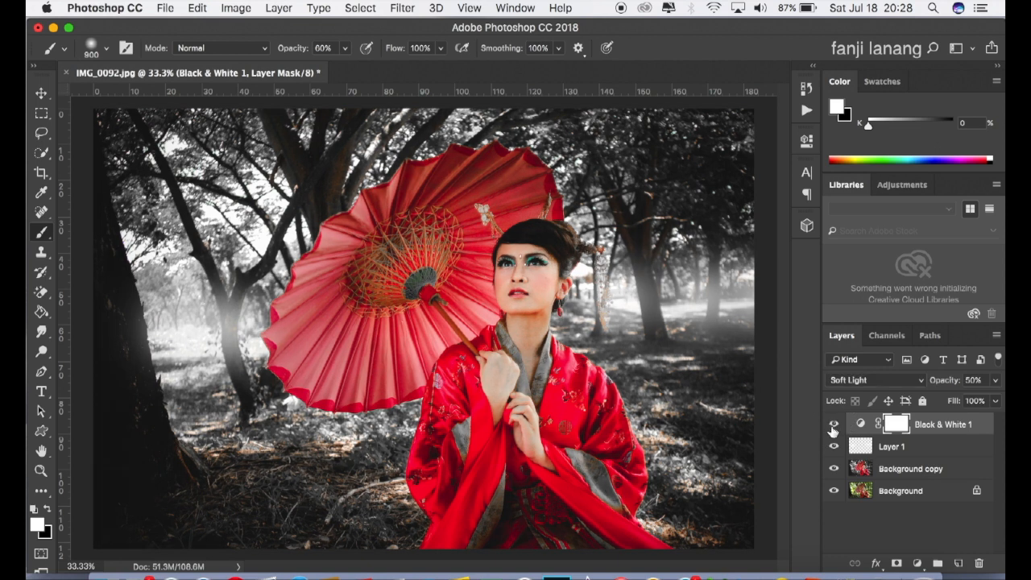
Step: Add a blank top layer and stamp a white signature near the photo's lower-left corner with the signature brush at 500 px and 100% opacity
click(958, 563)
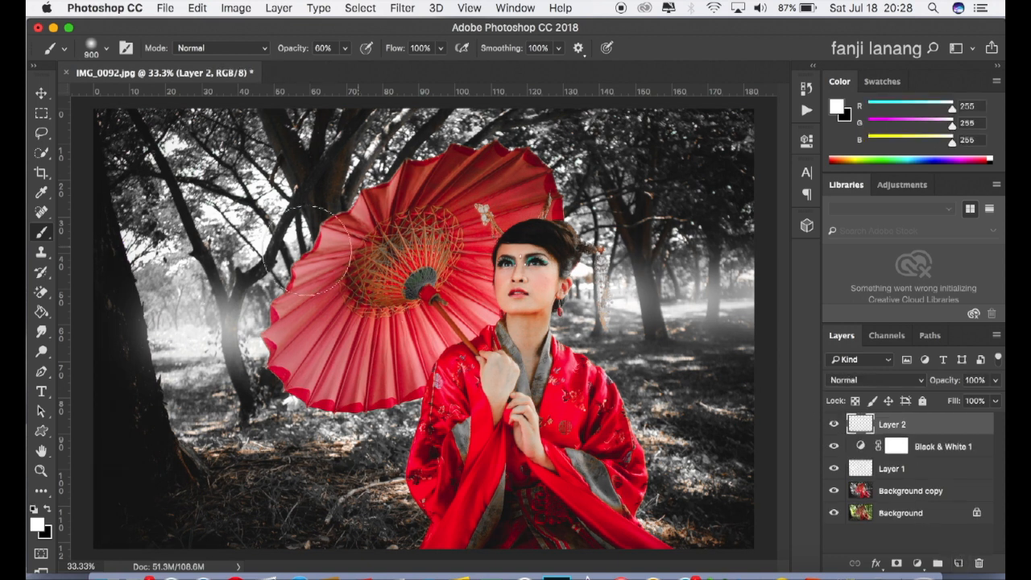
click(105, 53)
click(83, 160)
click(745, 70)
click(182, 508)
key(bracketleft)
key(bracketleft)
key(bracketleft)
key(bracketleft)
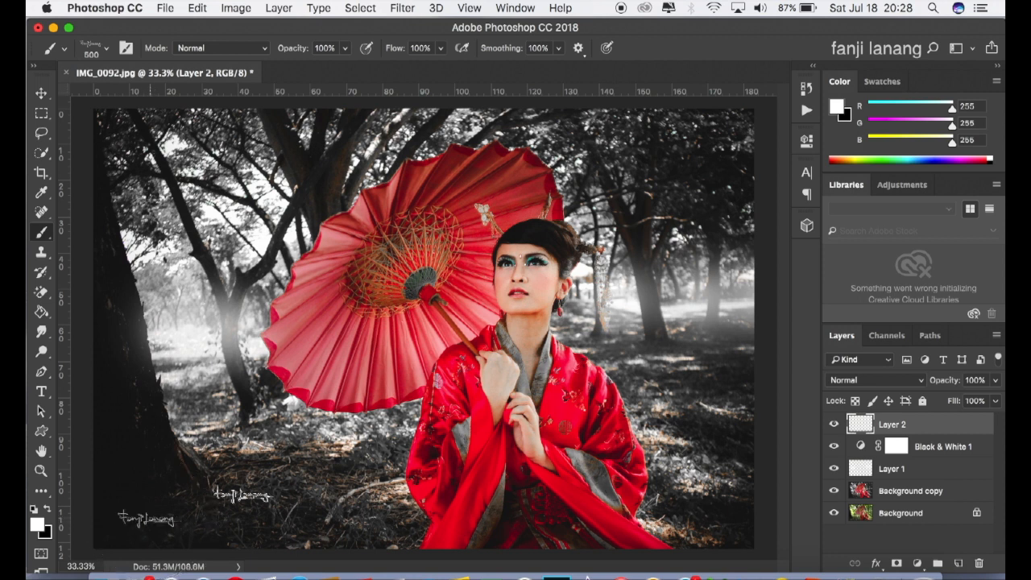